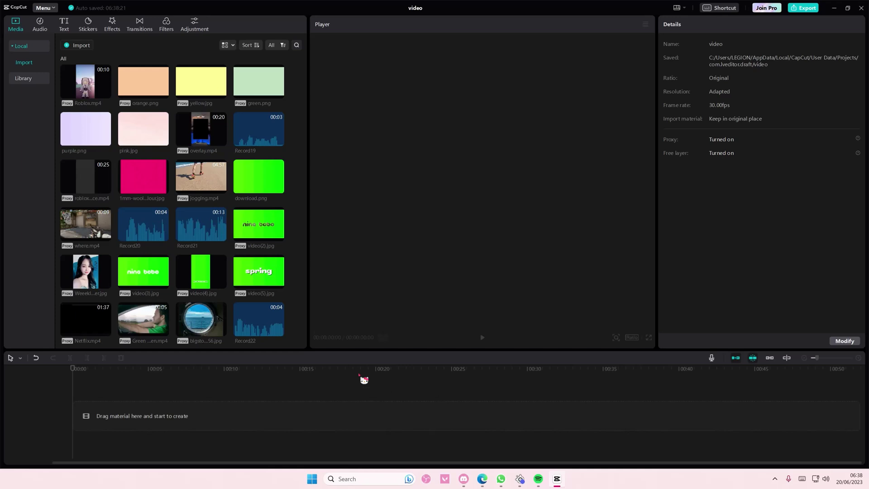
{"action": "scroll", "coordinate": [262, 301], "scroll_direction": "up", "scroll_amount": 3}
{"action": "scroll", "coordinate": [262, 305], "scroll_direction": "up", "scroll_amount": 3}
{"action": "scroll", "coordinate": [260, 303], "scroll_direction": "up", "scroll_amount": 3}
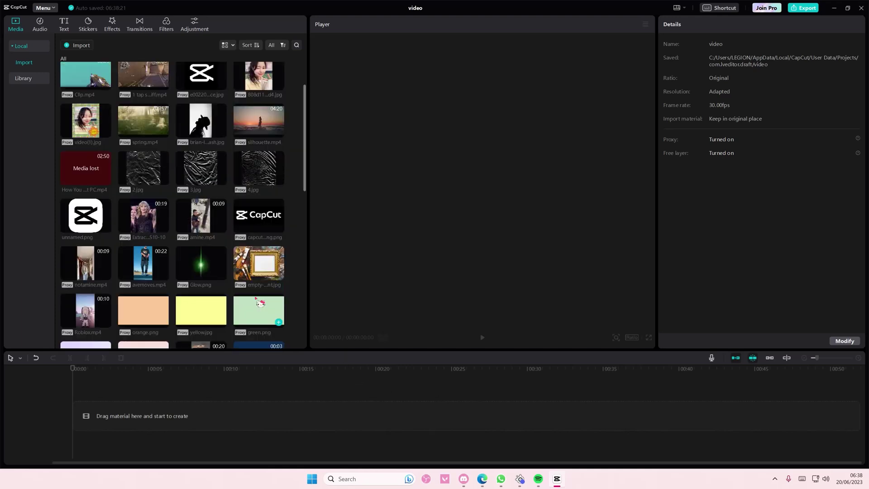
Step: Try stacking Extracted, amine.mp4 and avemoves.mp4 as overlays at 69% size, then undo it all
{"action": "left_click", "coordinate": [163, 227]}
{"action": "left_click", "coordinate": [221, 227]}
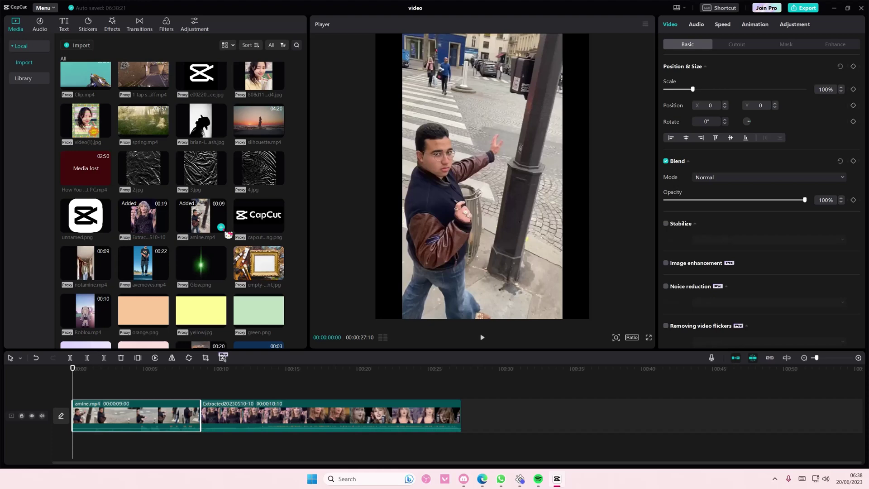
{"action": "left_click_drag", "start_coordinate": [152, 415], "coordinate": [140, 404]}
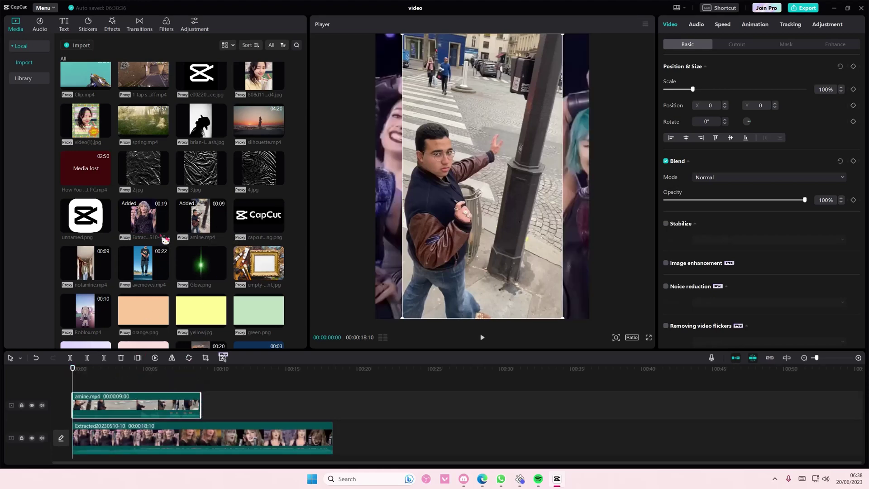
{"action": "left_click", "coordinate": [163, 275]}
{"action": "left_click_drag", "start_coordinate": [148, 433], "coordinate": [204, 399]}
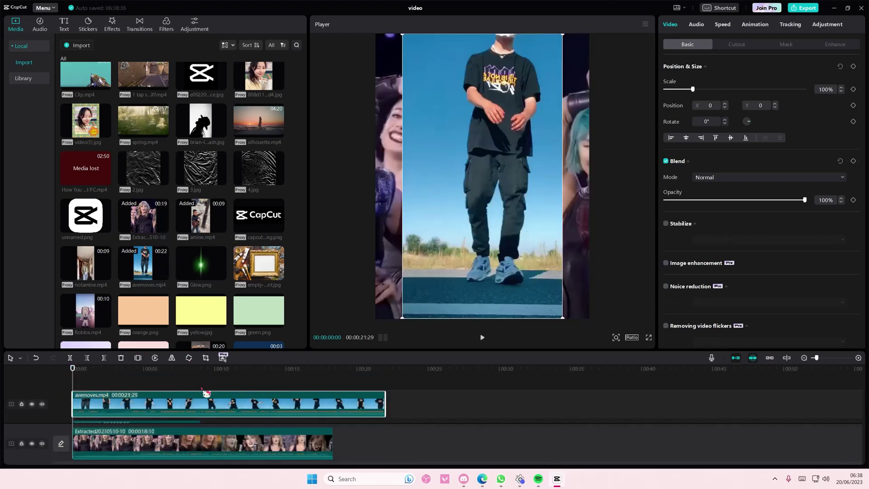
{"action": "left_click_drag", "start_coordinate": [568, 323], "coordinate": [536, 297]}
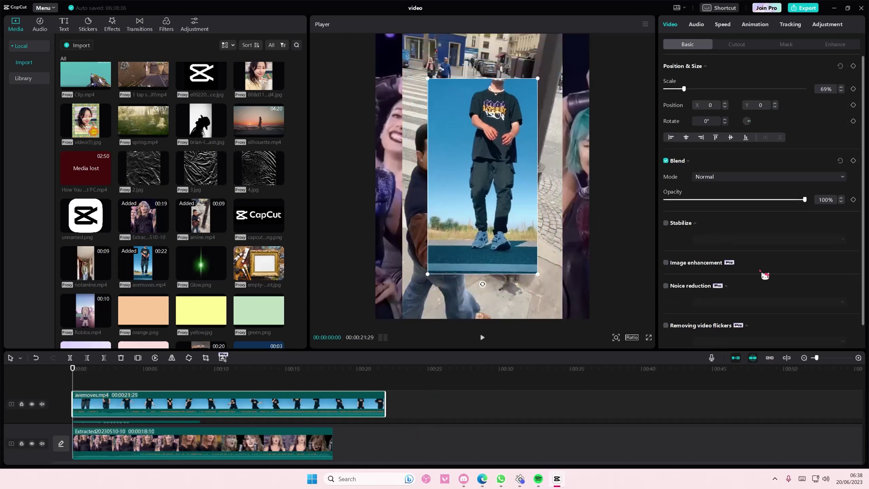
{"action": "scroll", "coordinate": [763, 275], "scroll_direction": "down", "scroll_amount": 1}
{"action": "key", "text": "ctrl+z"}
{"action": "key", "text": "ctrl+z"}
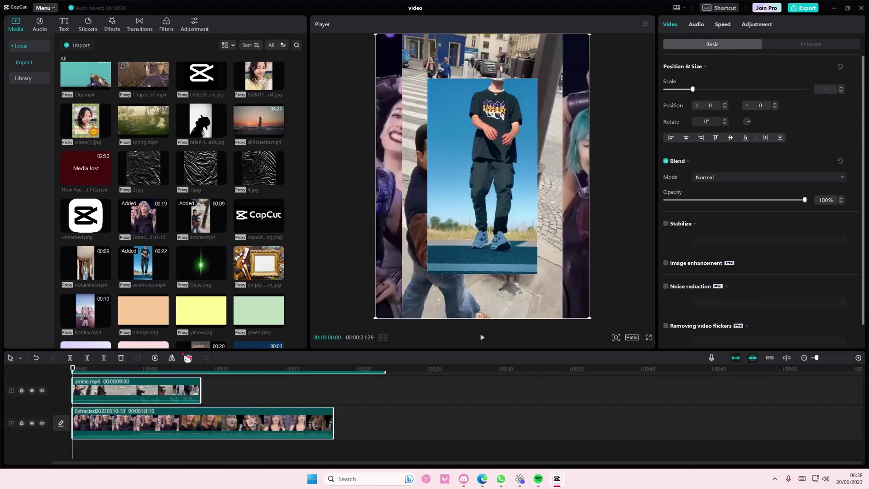
{"action": "key", "text": "ctrl+z"}
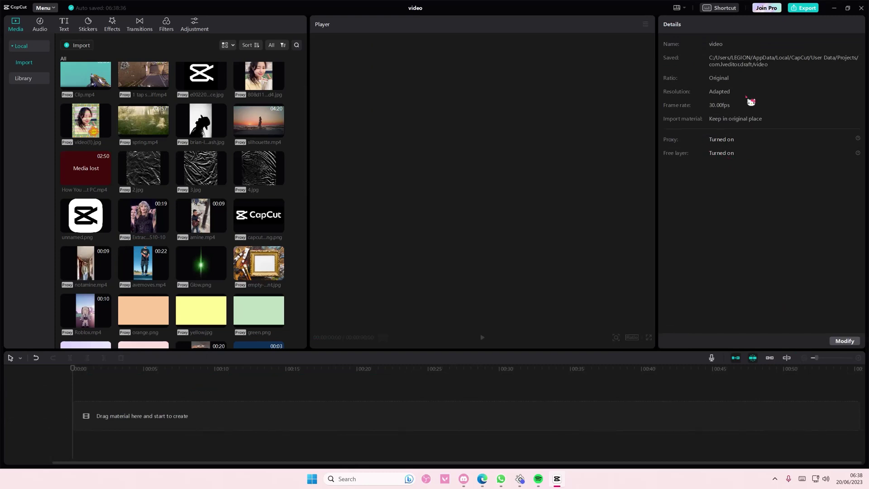
Step: Return to the home page from the main menu and open project 0608
{"action": "left_click", "coordinate": [44, 8]}
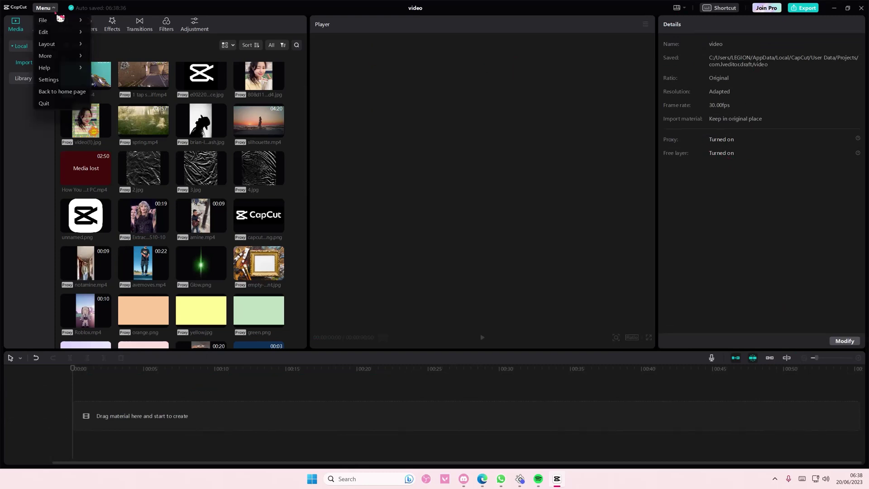
{"action": "left_click", "coordinate": [68, 94]}
{"action": "left_click", "coordinate": [337, 155]}
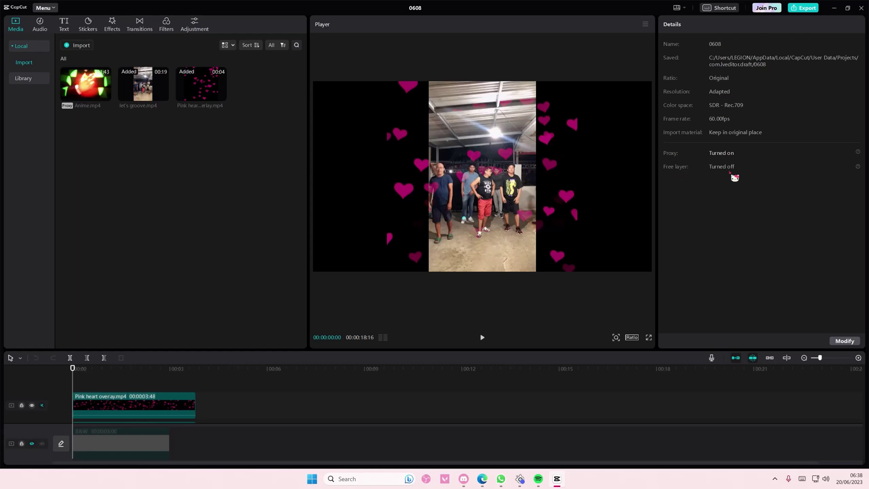
Step: Switch on Free layer in the 0608 project settings and save it
{"action": "left_click", "coordinate": [847, 341]}
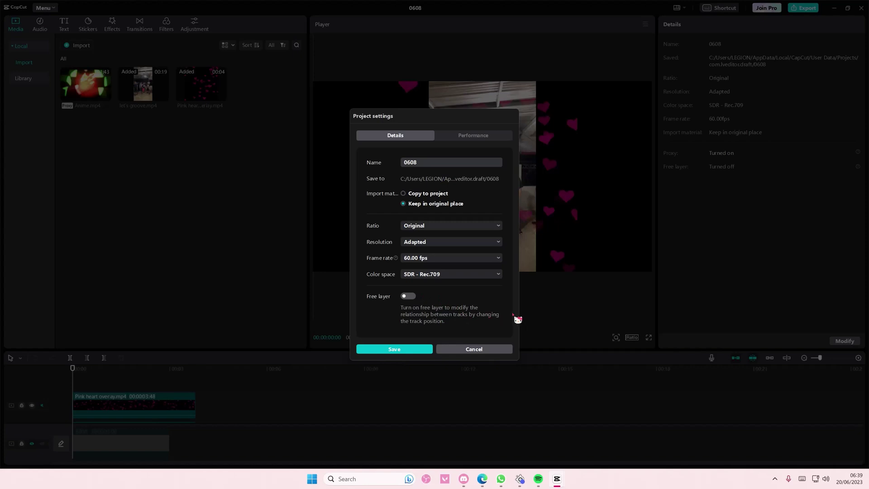
{"action": "left_click", "coordinate": [407, 297]}
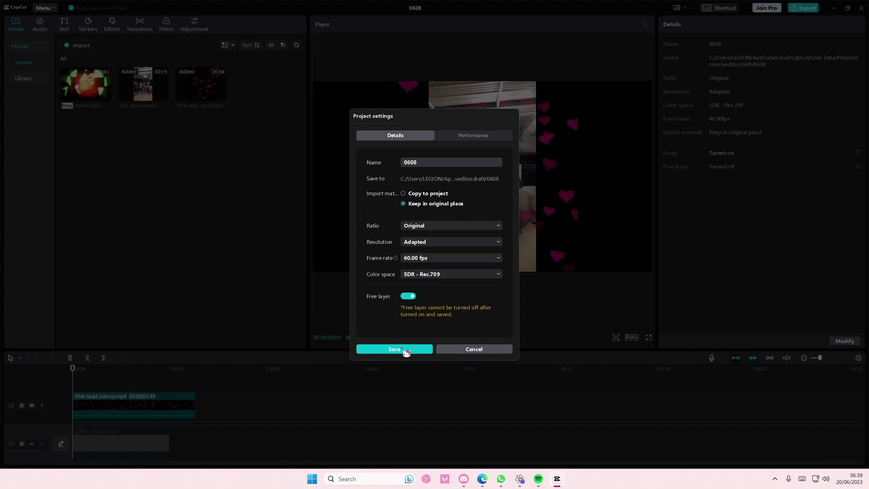
{"action": "left_click", "coordinate": [404, 350]}
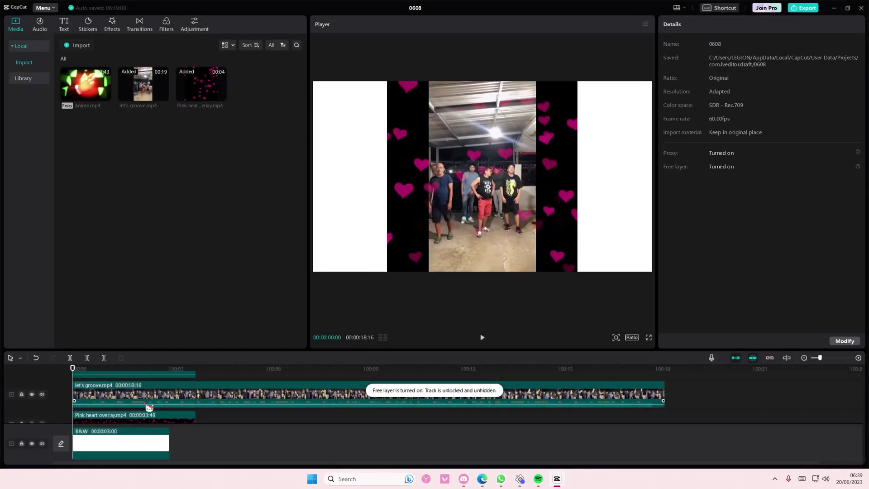
Step: Move let's groove below the Pink heart track and stack a second Pink heart clip above it
{"action": "mouse_move", "coordinate": [149, 406]}
{"action": "left_mouse_down"}
{"action": "mouse_move", "coordinate": [184, 414]}
{"action": "mouse_move", "coordinate": [144, 380]}
{"action": "left_mouse_up"}
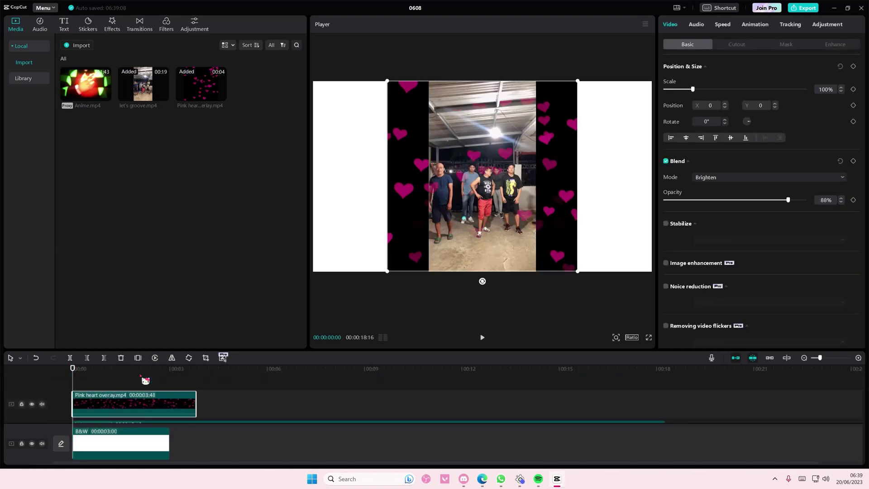
{"action": "left_click", "coordinate": [158, 409]}
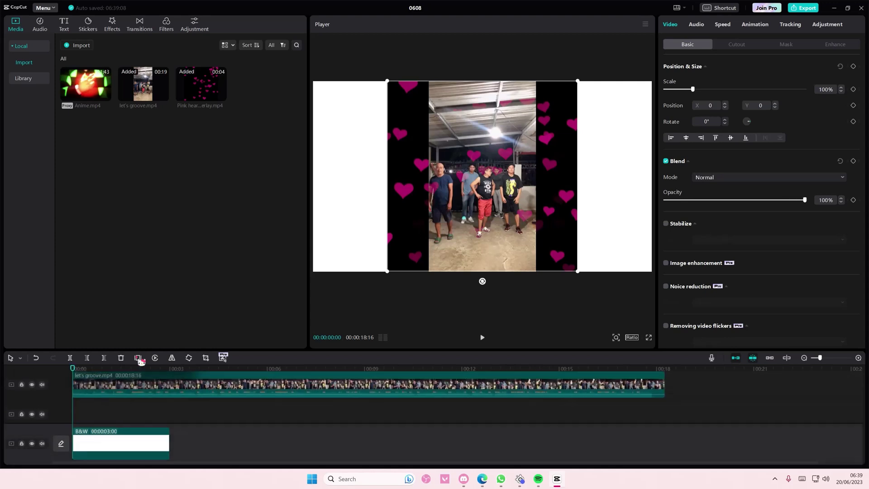
{"action": "left_click", "coordinate": [138, 357]}
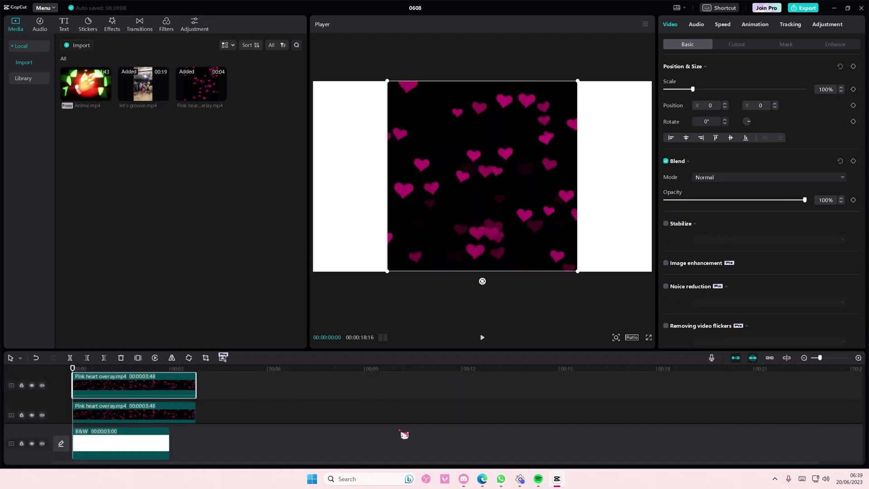